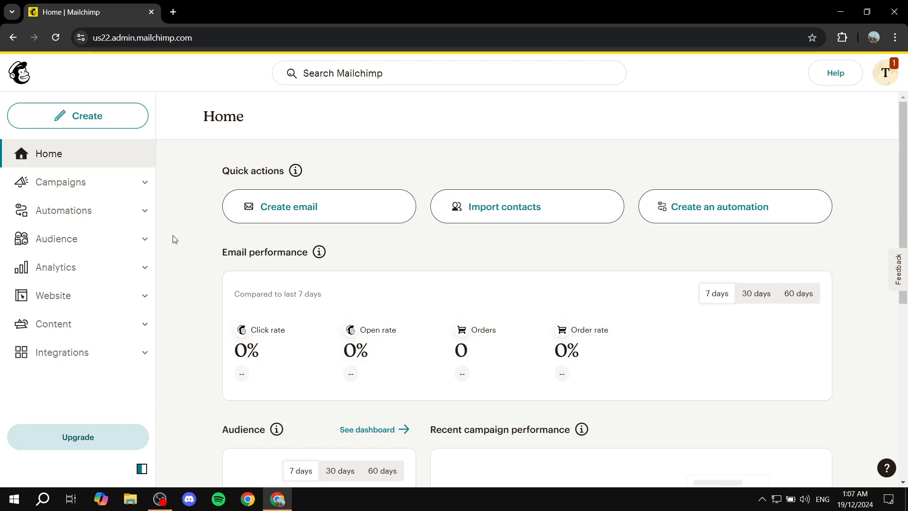
Step: Open the audience settings from the audience's Signup forms page
click(128, 259)
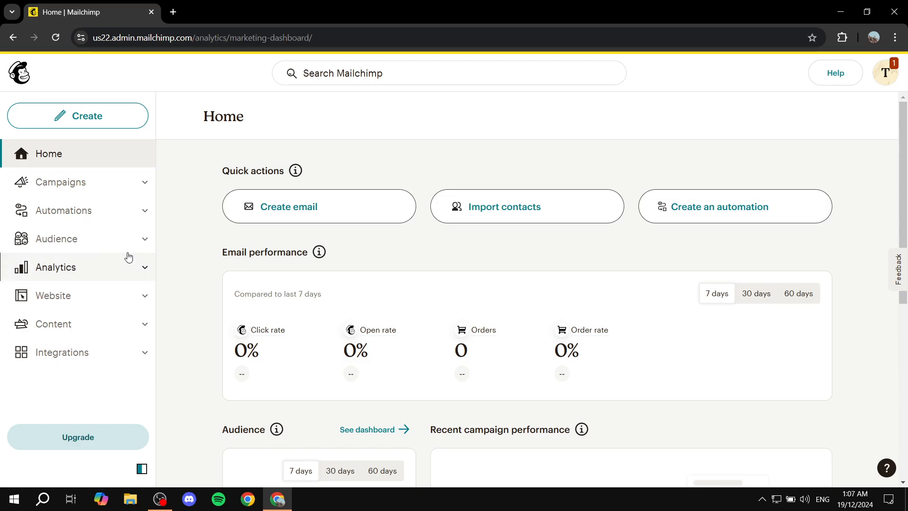
click(124, 244)
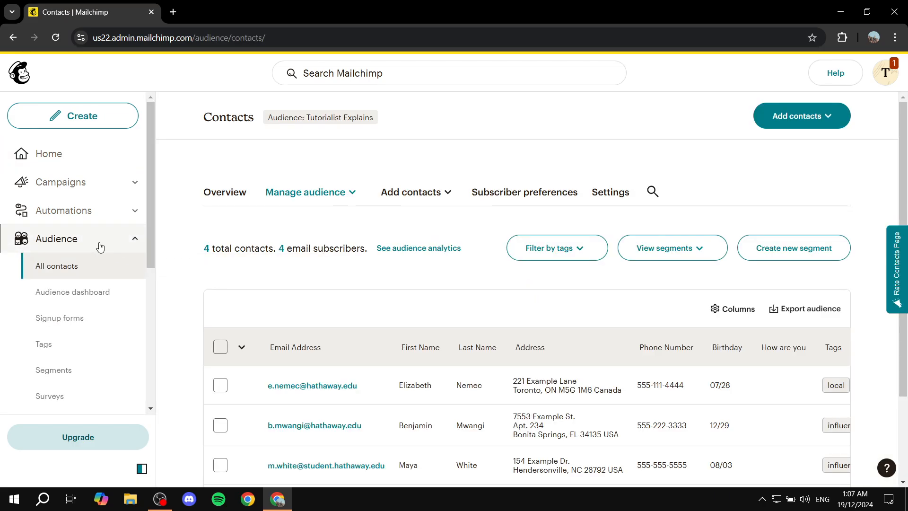
click(89, 322)
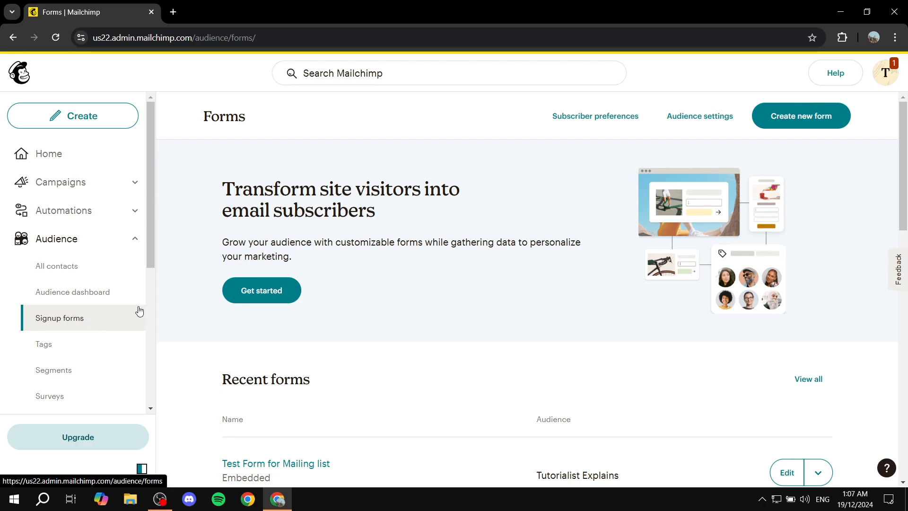
click(698, 121)
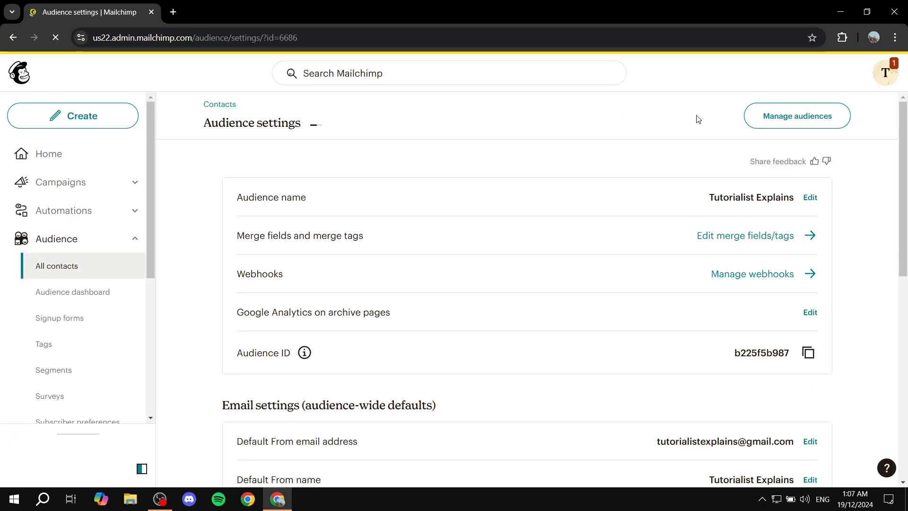
Step: Set the audience's email opt-in setting to Double opt-in in the form settings and save it
scroll(678, 178, down, 1)
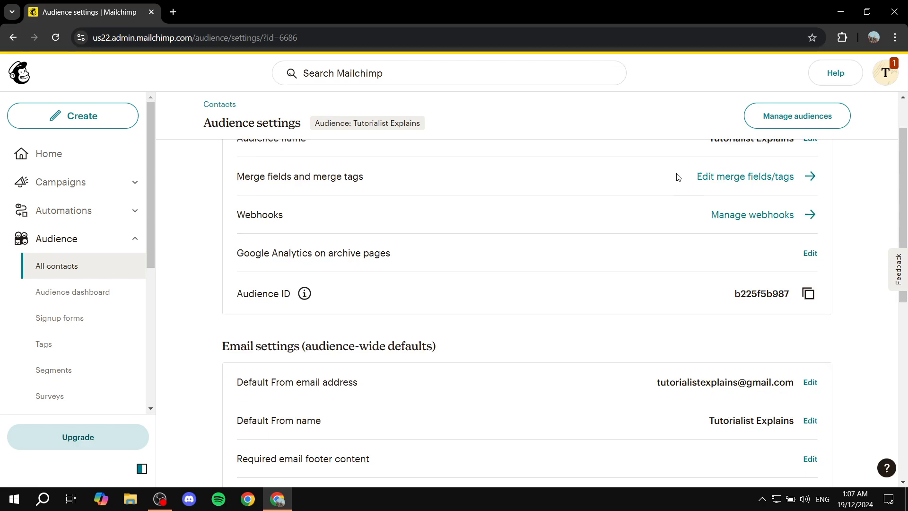
scroll(663, 175, down, 5)
scroll(659, 177, down, 3)
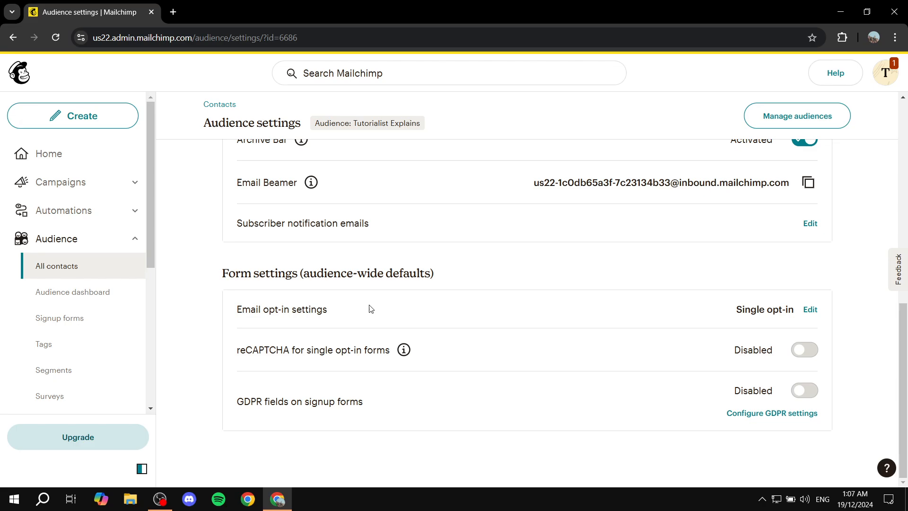
click(810, 310)
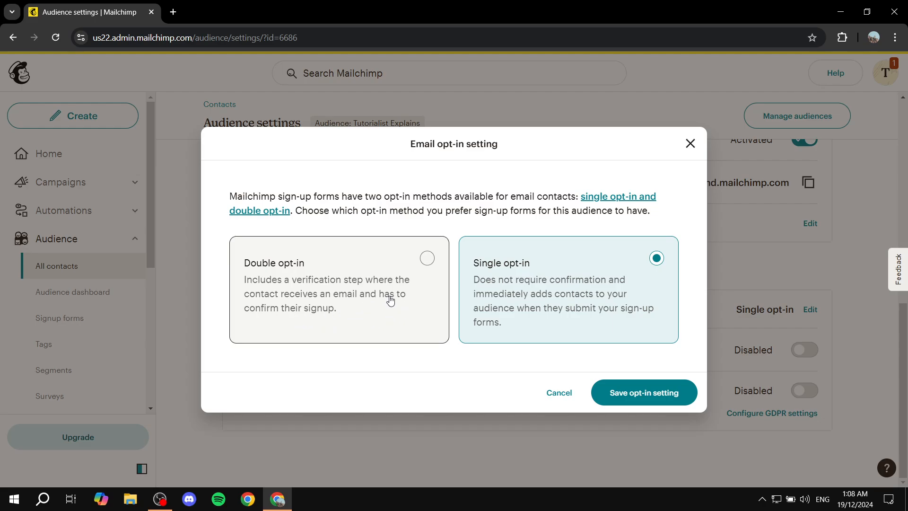
click(414, 270)
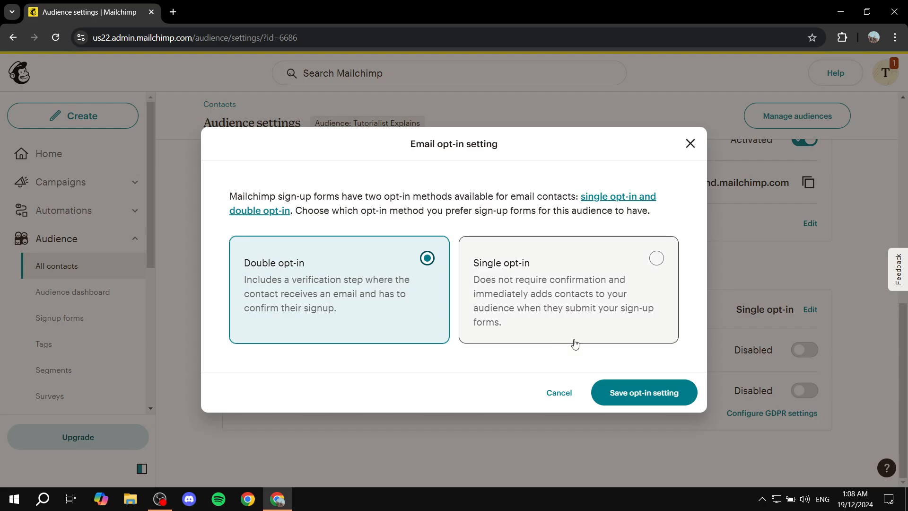
click(663, 401)
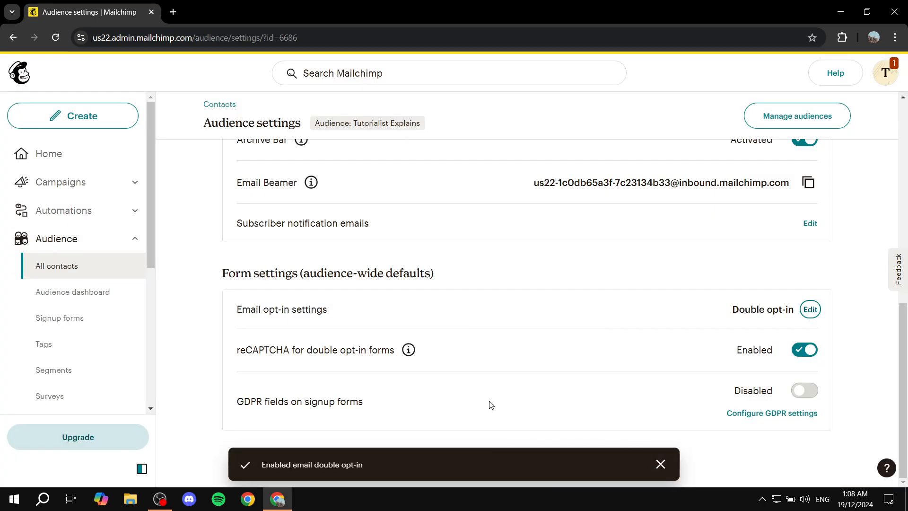
drag(236, 355, 400, 359)
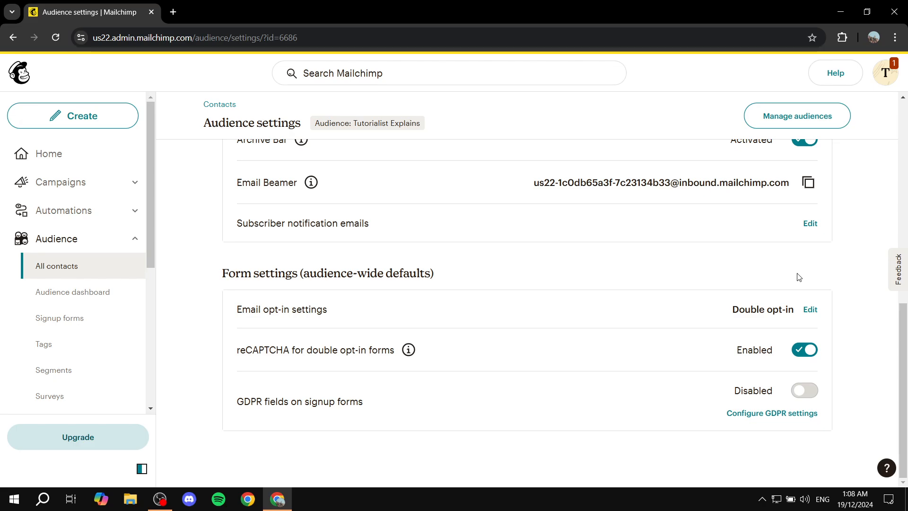
Step: Return to the Signup forms page and open the Form builder to manage forms
scroll(794, 277, up, 1)
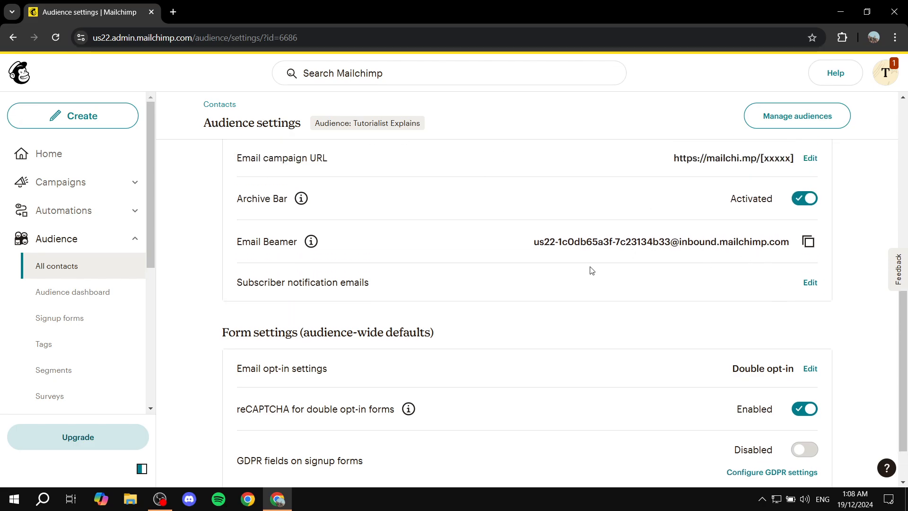
click(65, 317)
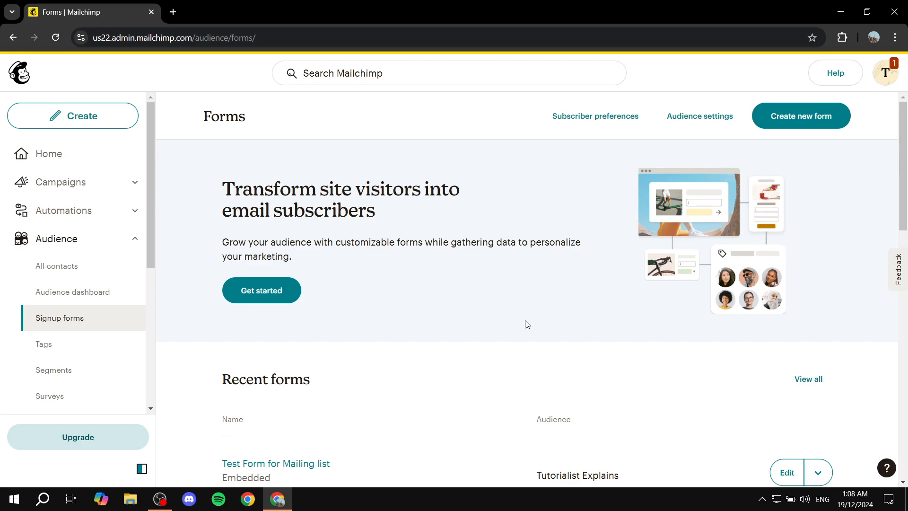
scroll(527, 325, down, 1)
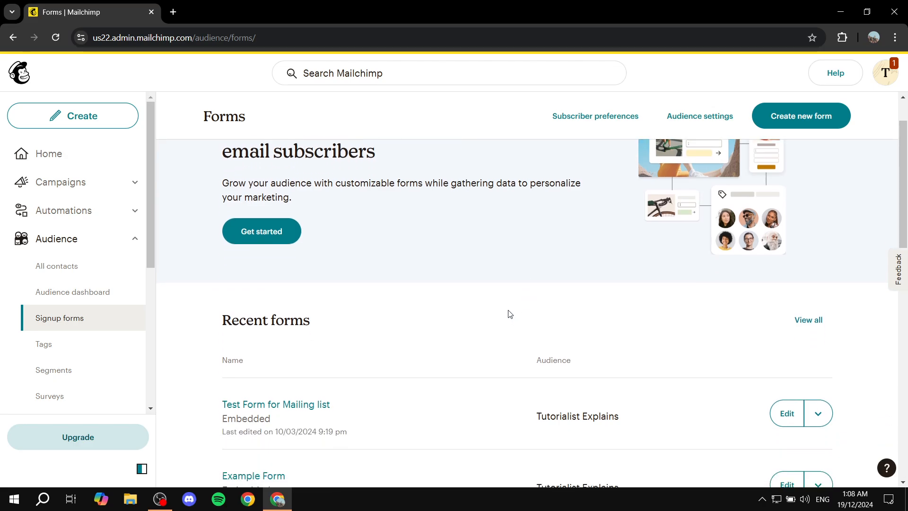
scroll(510, 314, up, 1)
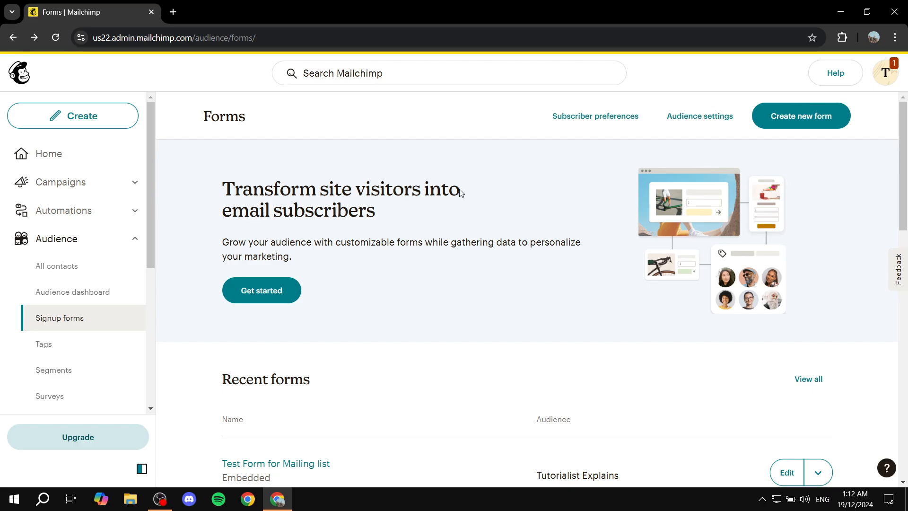
scroll(560, 217, down, 6)
scroll(326, 150, up, 6)
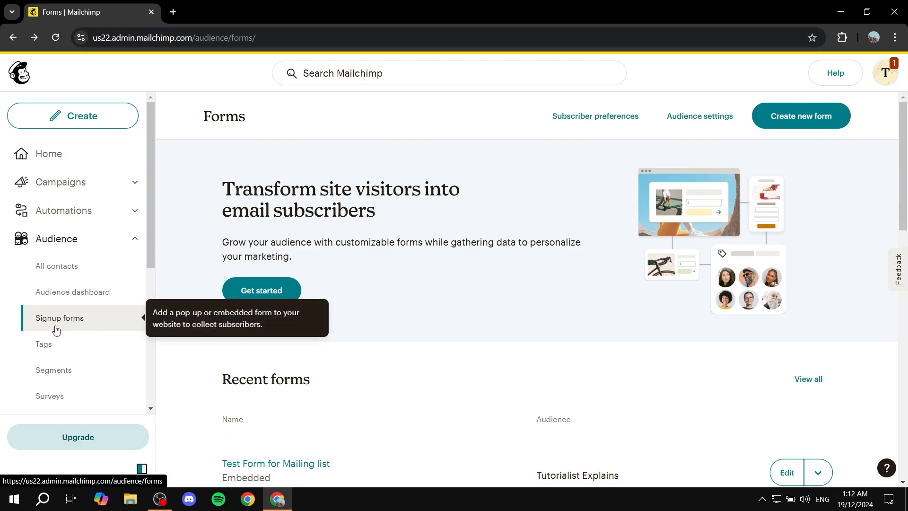
scroll(568, 298, down, 10)
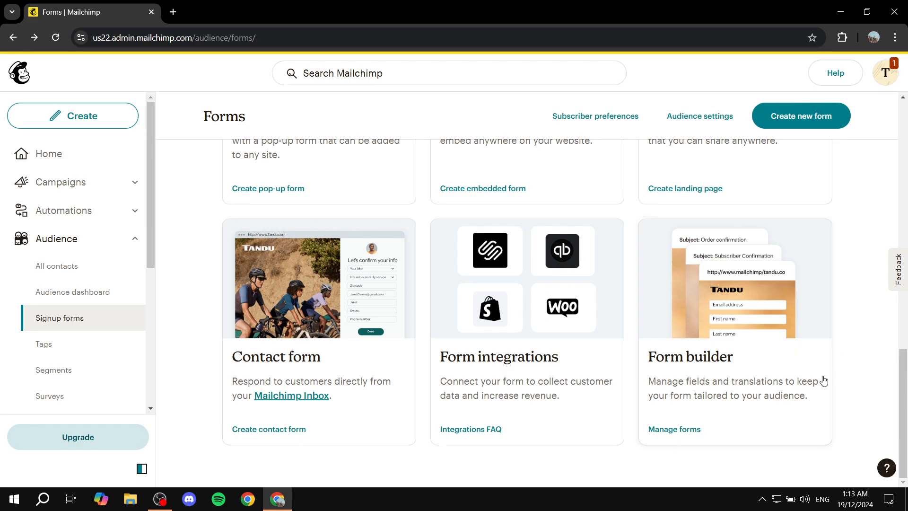
click(760, 385)
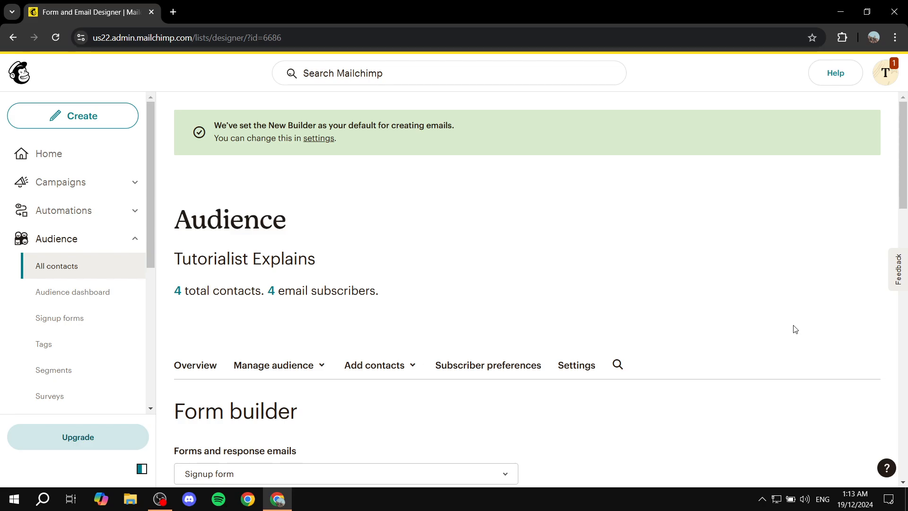
Step: Look over the signup form's settings, layout and available fields in the Form builder
scroll(785, 323, down, 3)
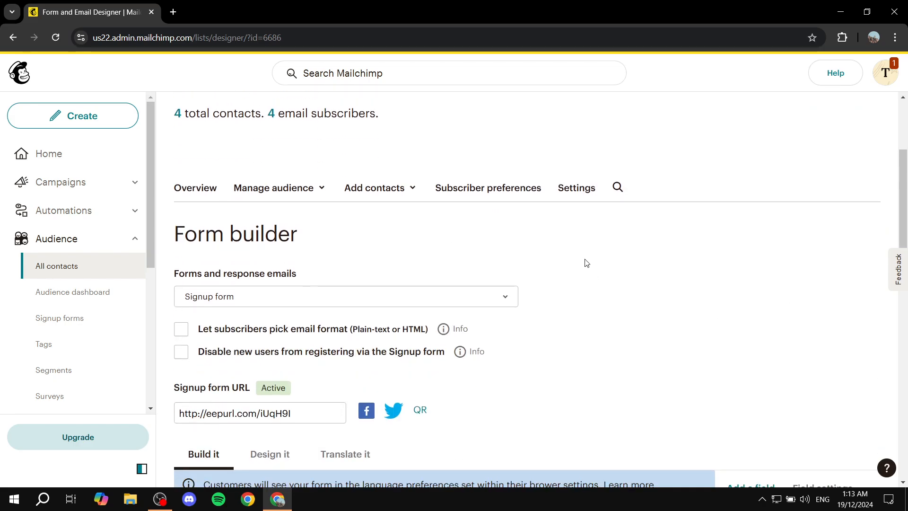
scroll(585, 257, down, 6)
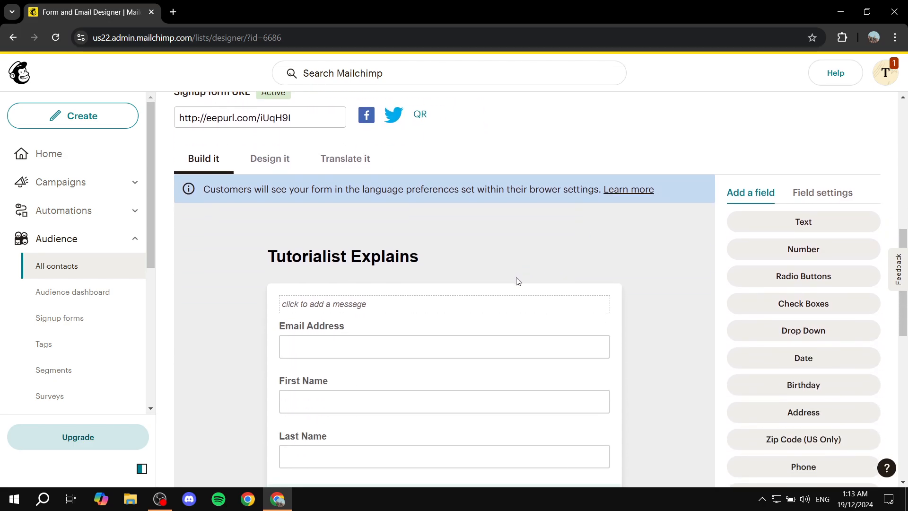
scroll(516, 281, up, 5)
drag(169, 180, 336, 172)
click(336, 173)
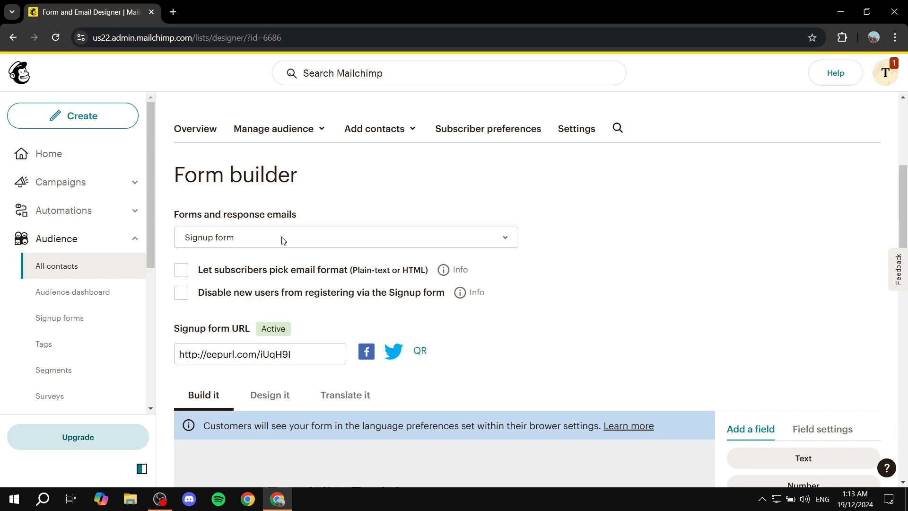
Step: Browse the available forms and response emails and choose the Opt-in confirmation email
click(308, 238)
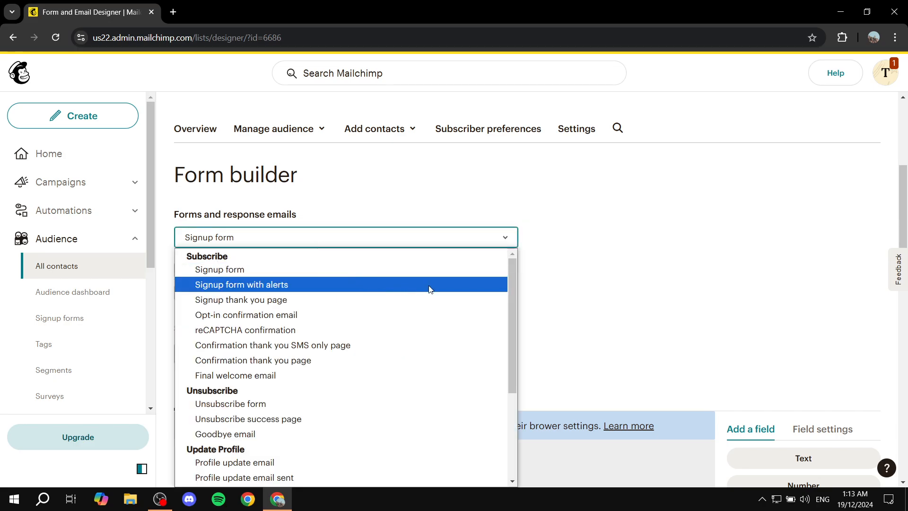
scroll(434, 295, down, 3)
scroll(436, 299, up, 1)
scroll(436, 298, up, 2)
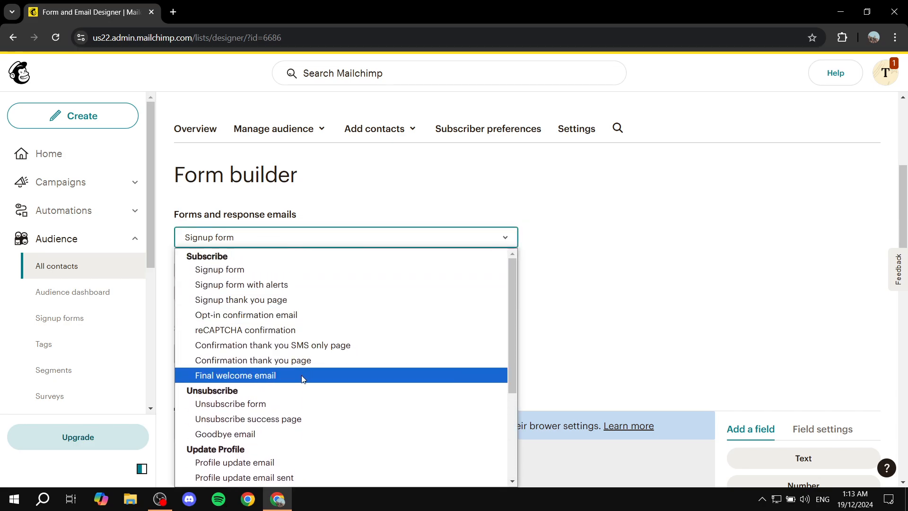
scroll(255, 402, down, 3)
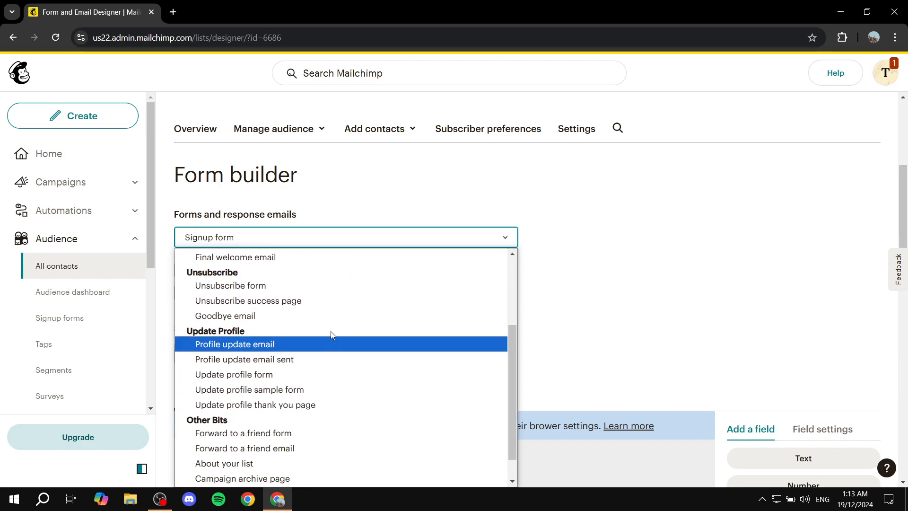
scroll(338, 342, down, 1)
scroll(365, 369, up, 3)
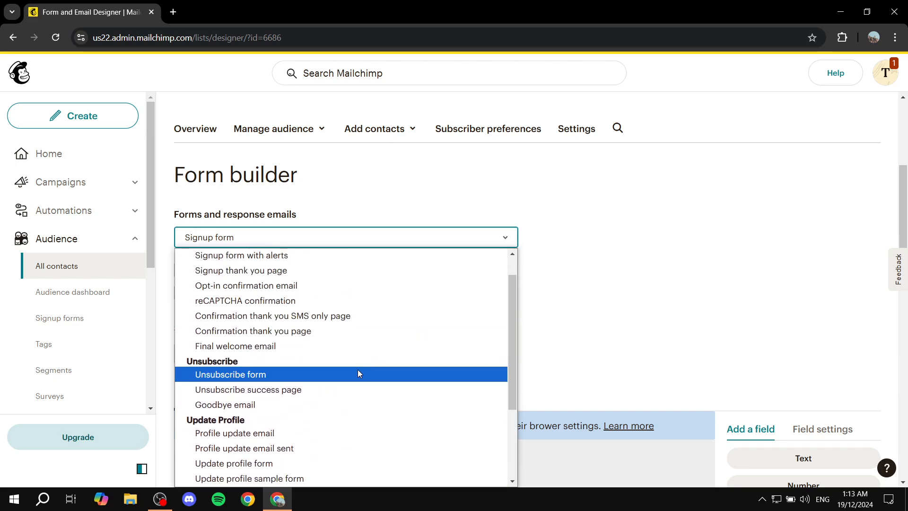
scroll(378, 349, down, 3)
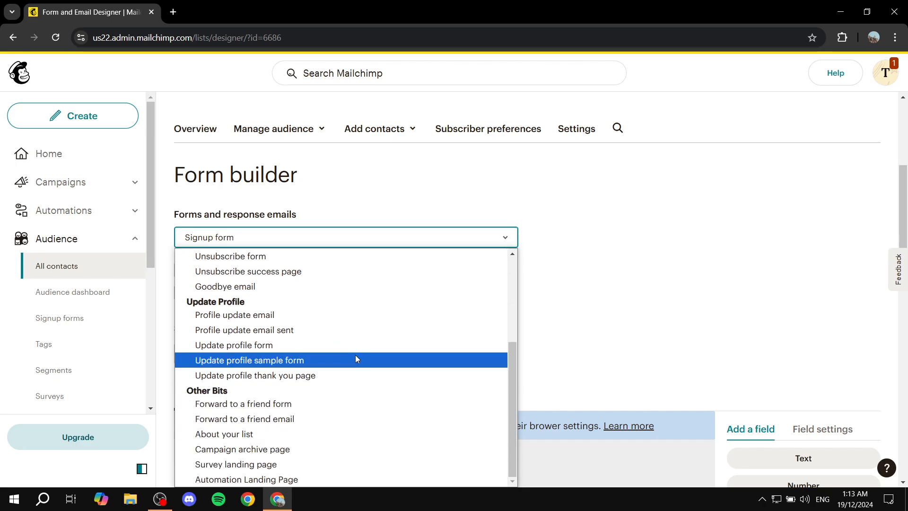
scroll(372, 338, up, 3)
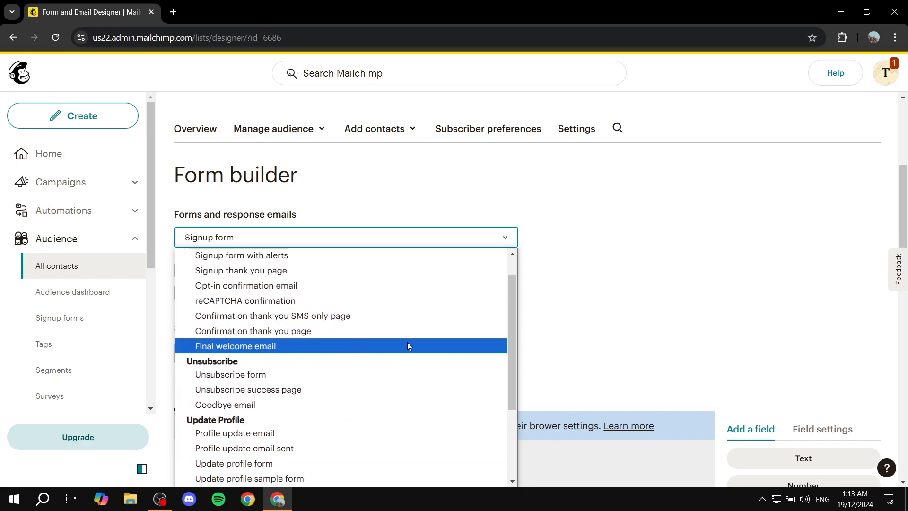
scroll(346, 343, up, 1)
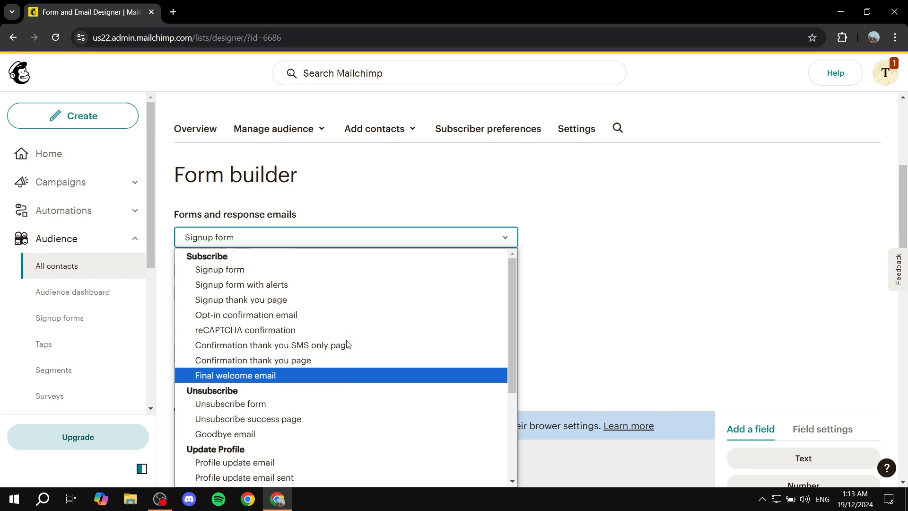
click(276, 320)
Step: View the body text below the subscribe button of the confirmation email in the content editor, and close it without saving
scroll(539, 281, down, 1)
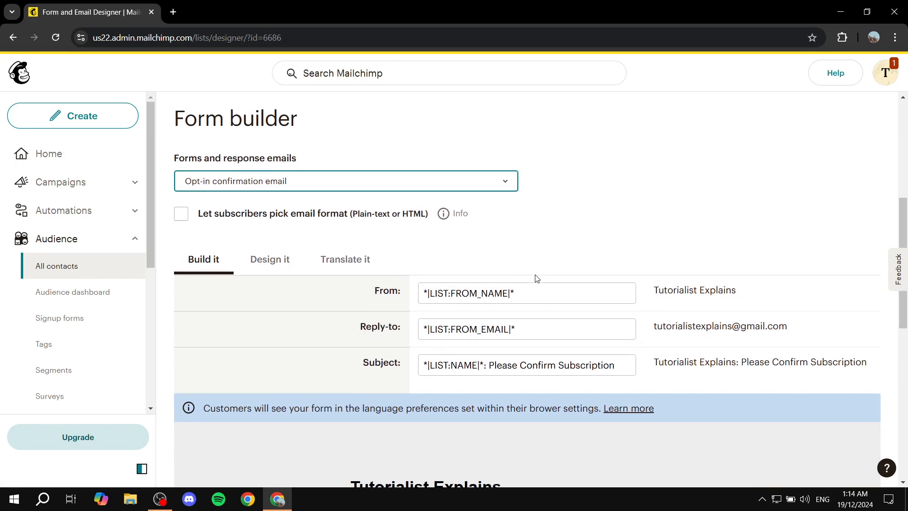
scroll(516, 258, down, 5)
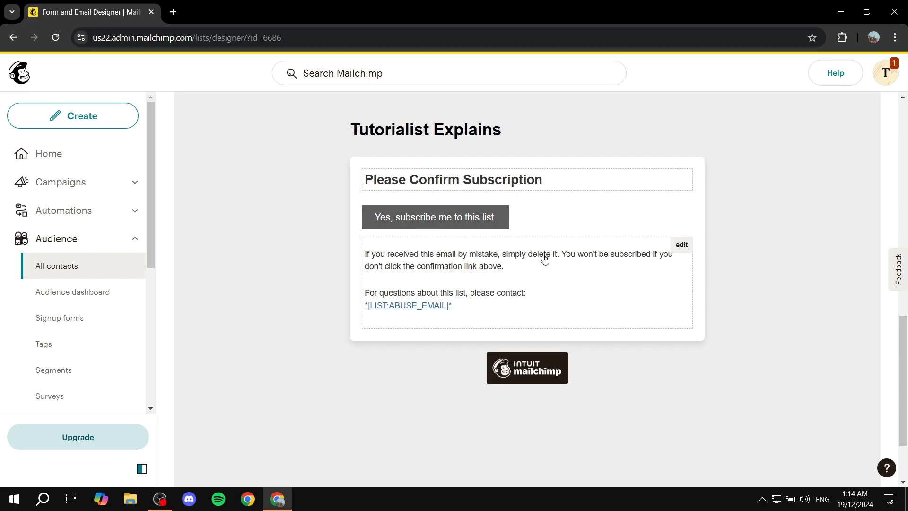
click(681, 247)
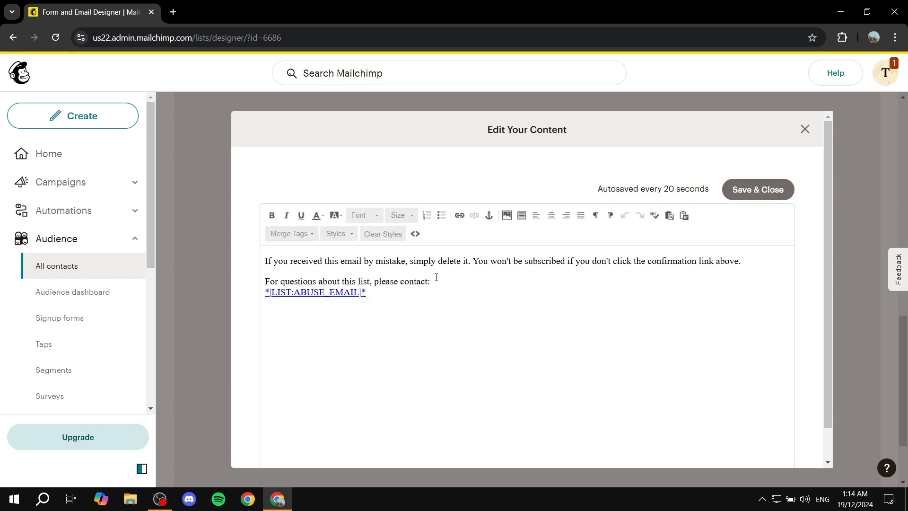
drag(740, 263, 512, 261)
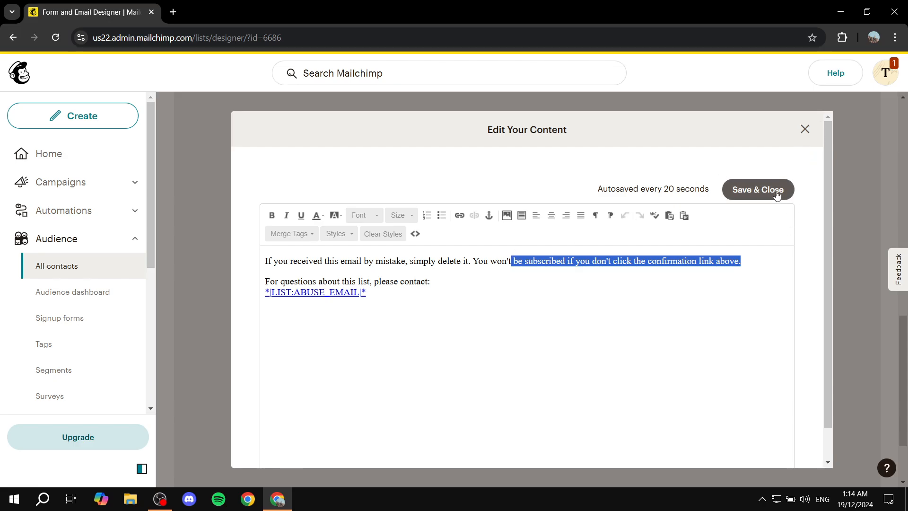
click(804, 129)
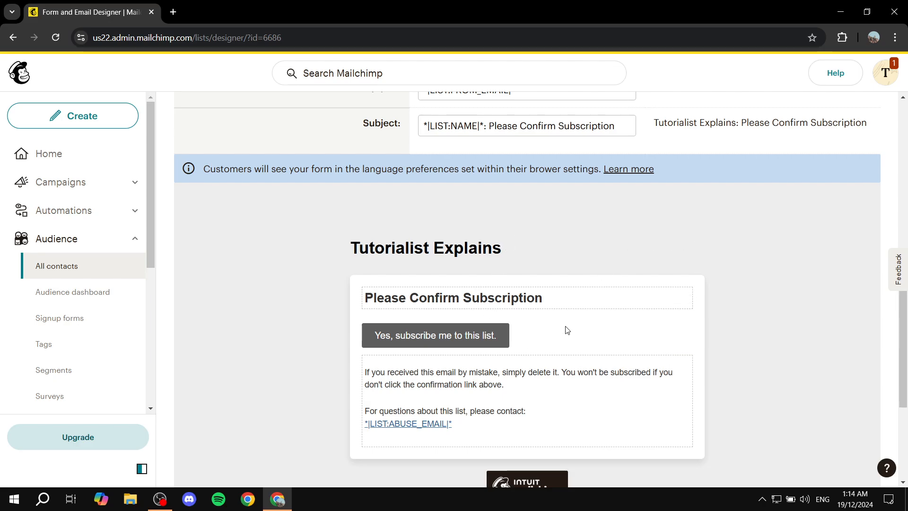
Step: Show the page background design options for the opt-in confirmation email
scroll(567, 330, up, 4)
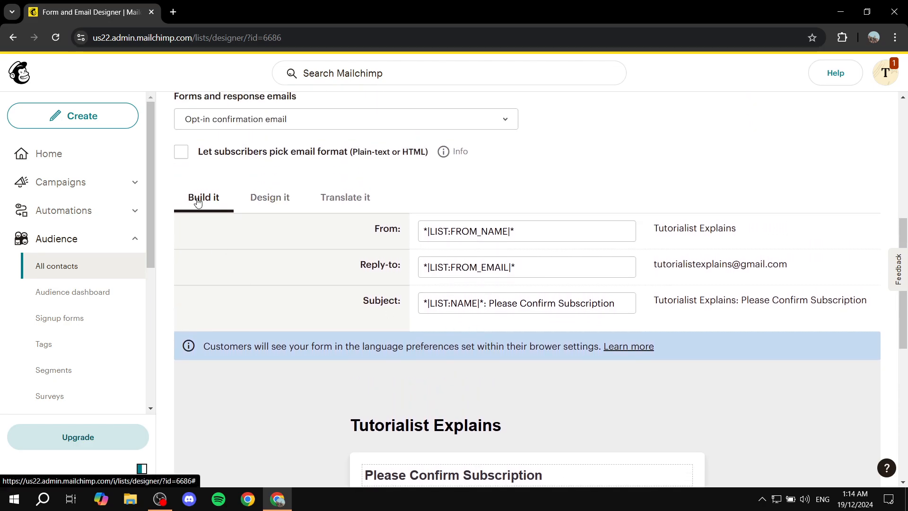
click(269, 198)
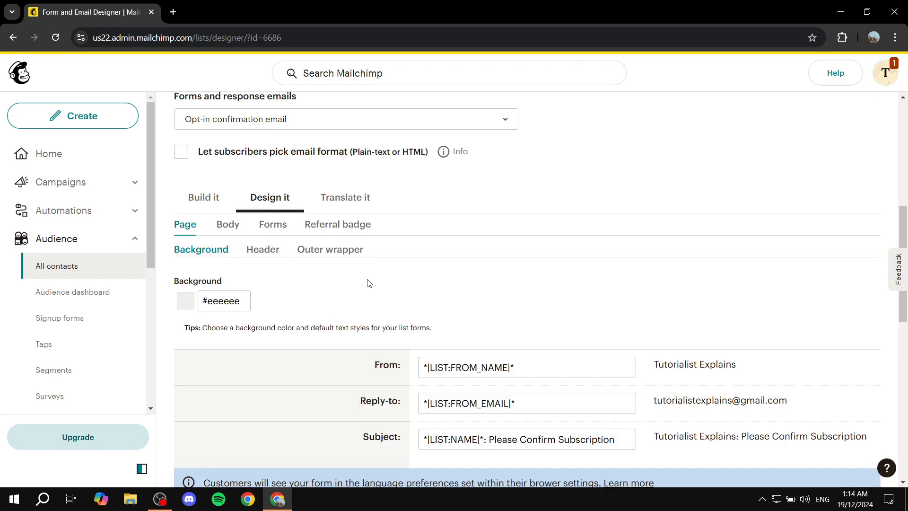
scroll(421, 246, down, 2)
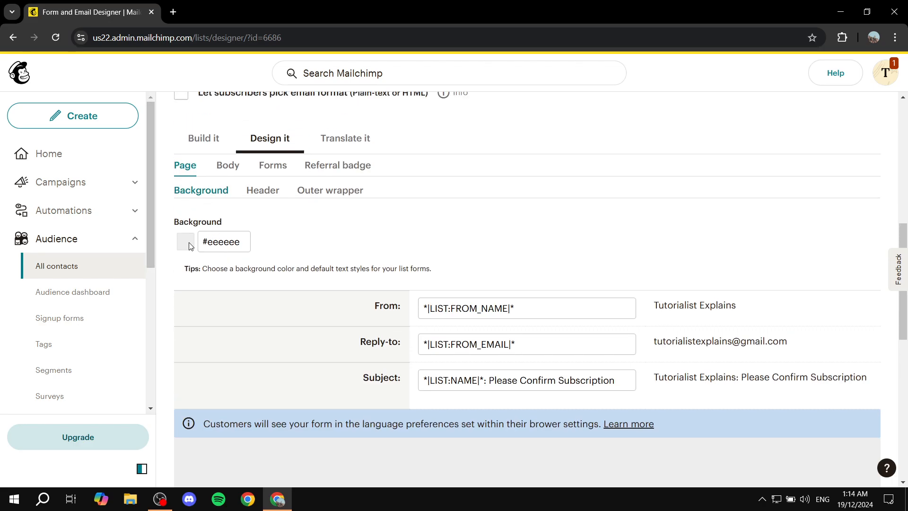
Step: Set the confirmation email's page background color to #504c4c and check it in the email preview
click(224, 242)
click(237, 336)
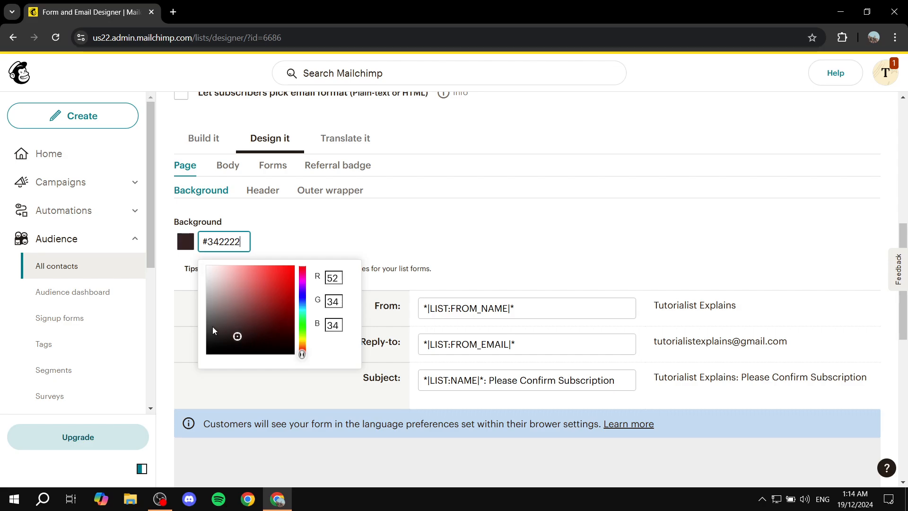
click(211, 326)
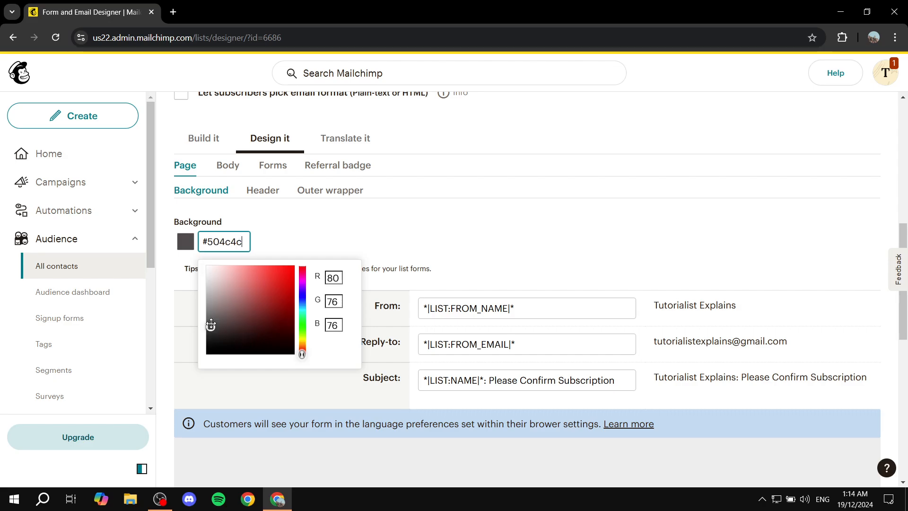
click(417, 259)
scroll(469, 208, down, 3)
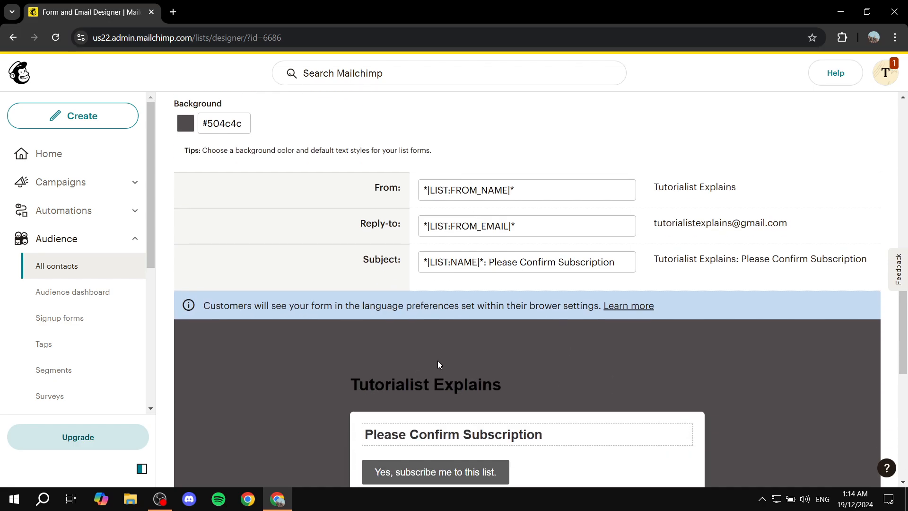
scroll(438, 360, down, 4)
scroll(403, 330, up, 10)
scroll(267, 229, down, 3)
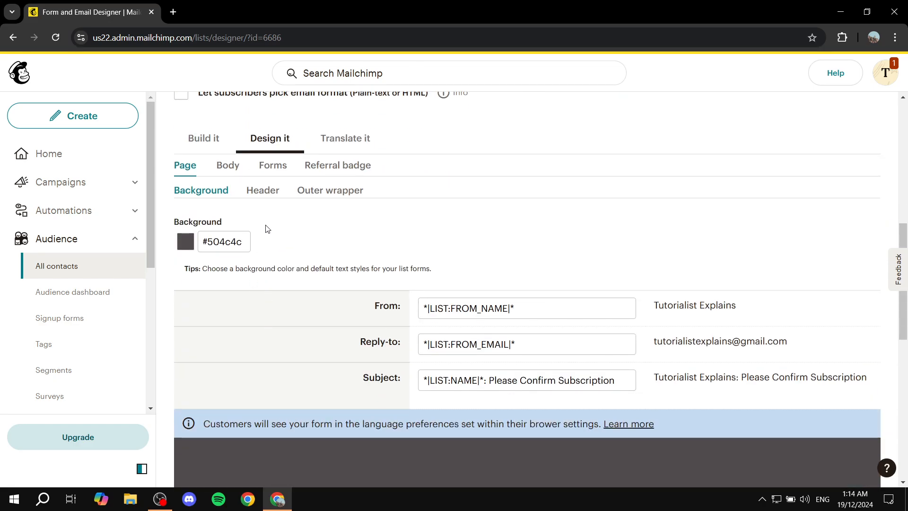
scroll(283, 222, down, 5)
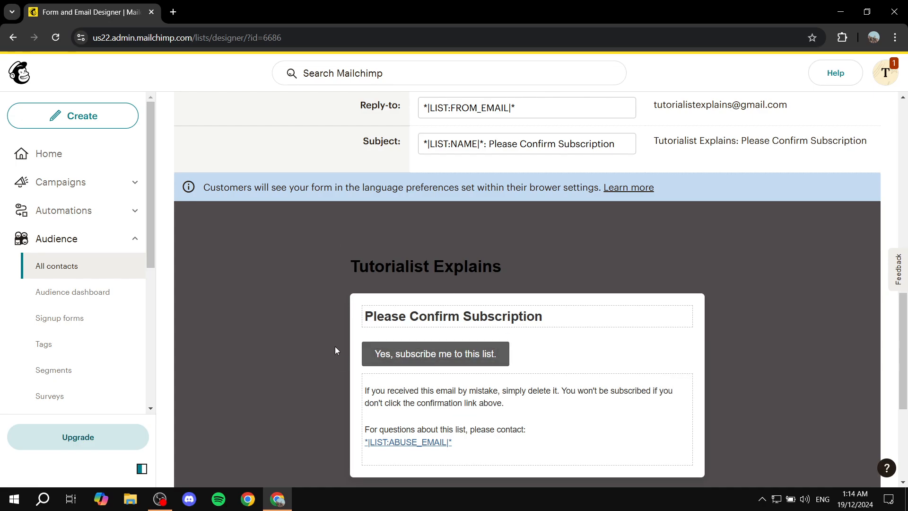
Step: View the design options for the email's forms, body and referral badge, and return to the body options
scroll(410, 357, up, 5)
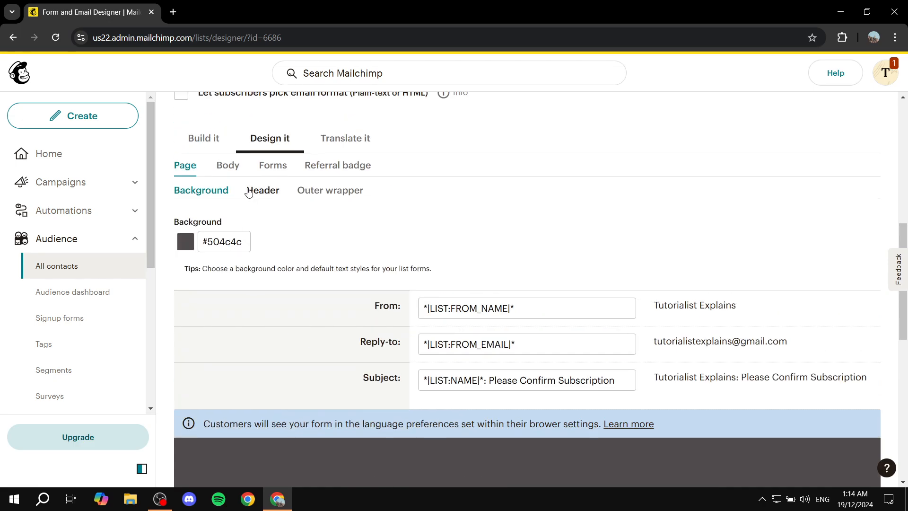
click(268, 166)
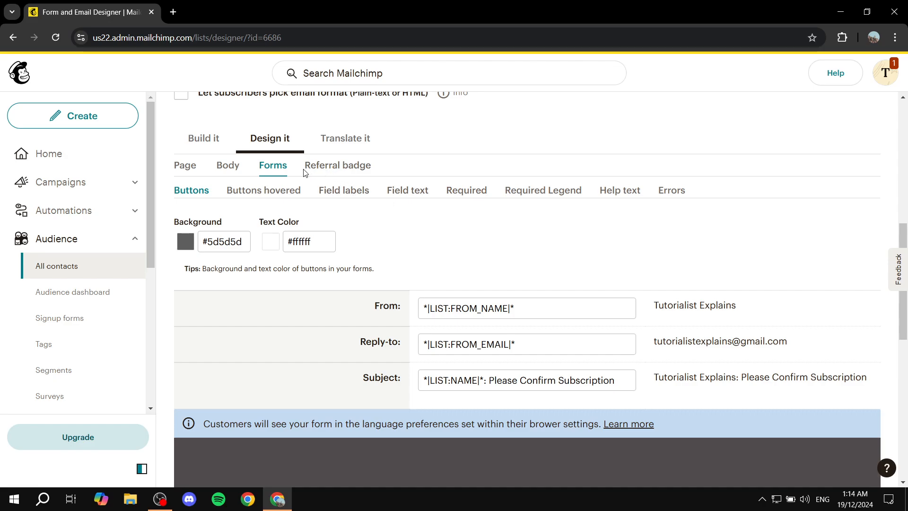
click(228, 166)
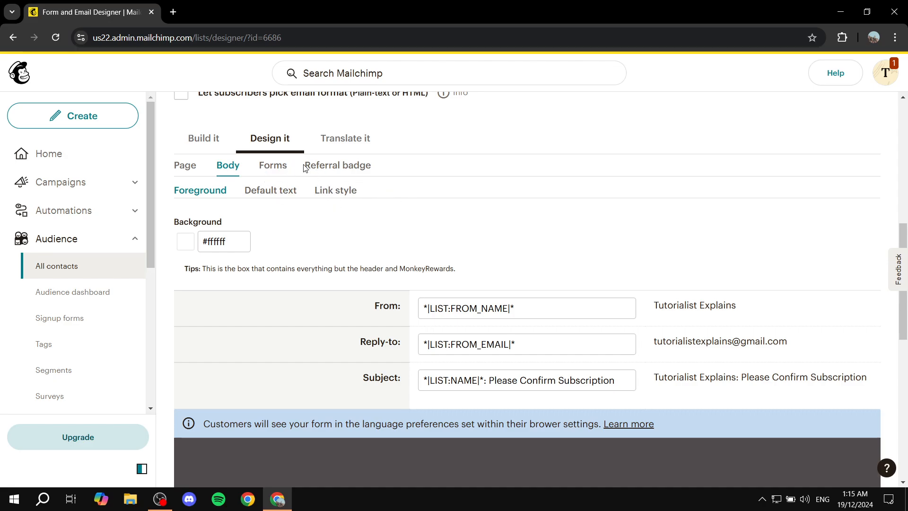
click(337, 166)
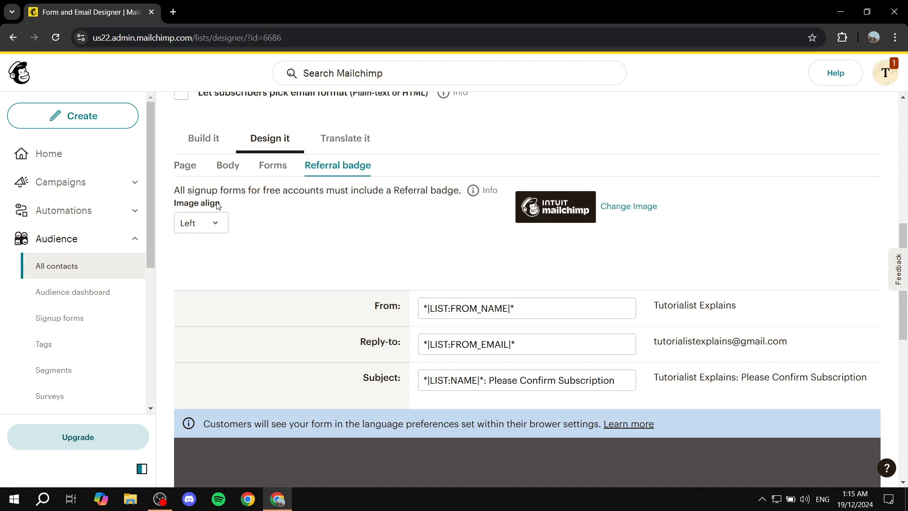
click(229, 168)
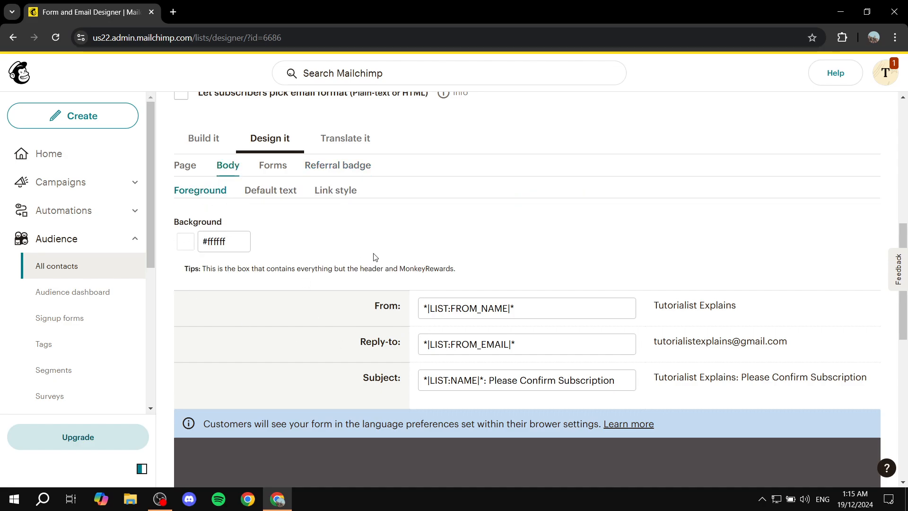
Step: Review the opt-in confirmation email preview together with its sender, subject and design settings in the Form builder
scroll(314, 272, down, 7)
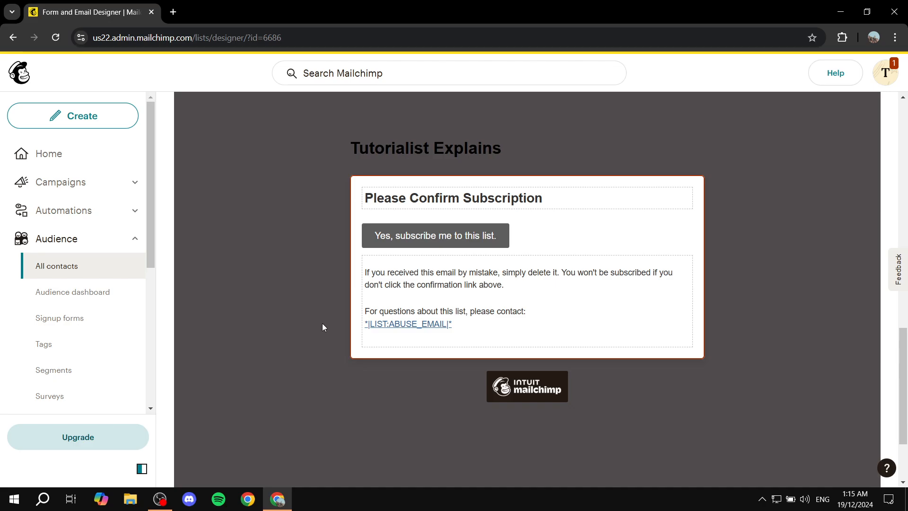
scroll(322, 279, up, 1)
scroll(324, 280, up, 6)
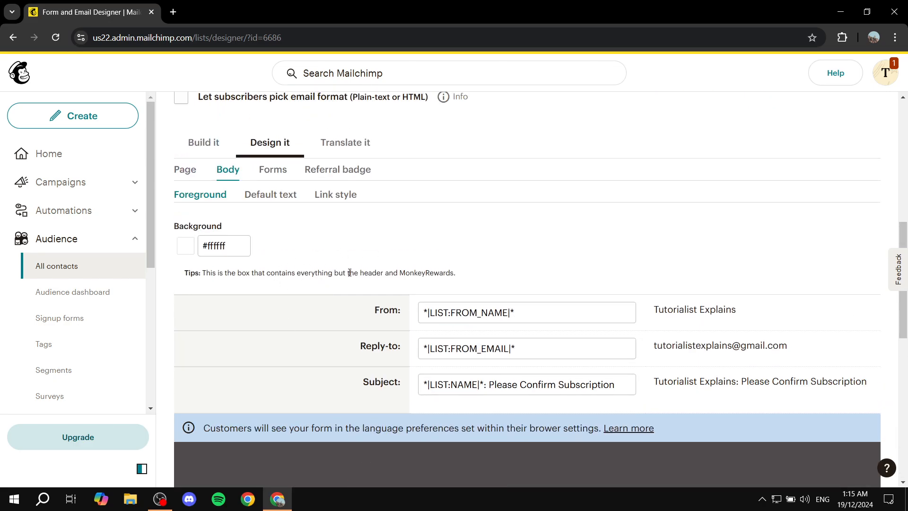
scroll(337, 294, down, 8)
scroll(294, 279, up, 5)
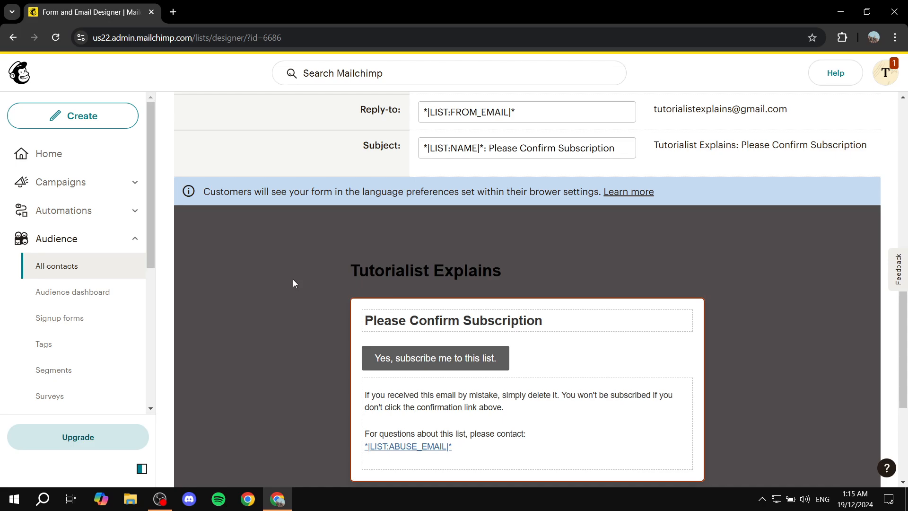
scroll(349, 289, up, 7)
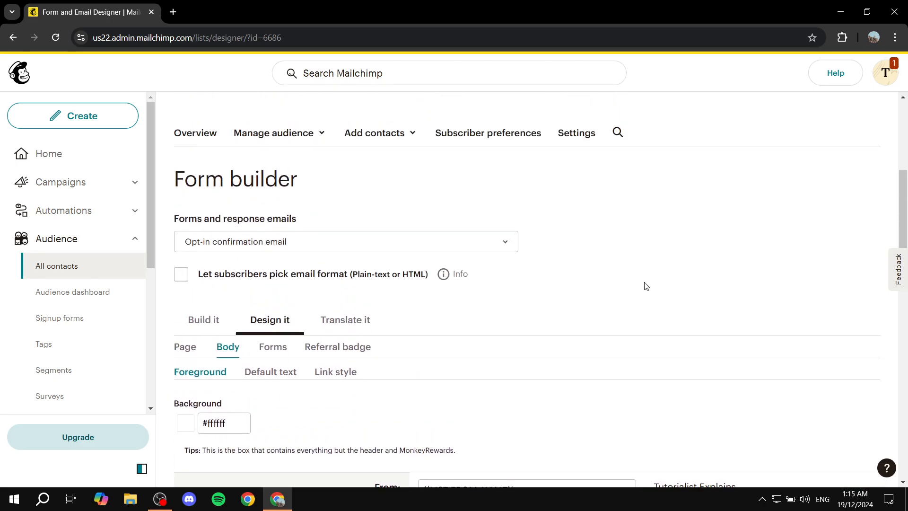
scroll(473, 279, down, 12)
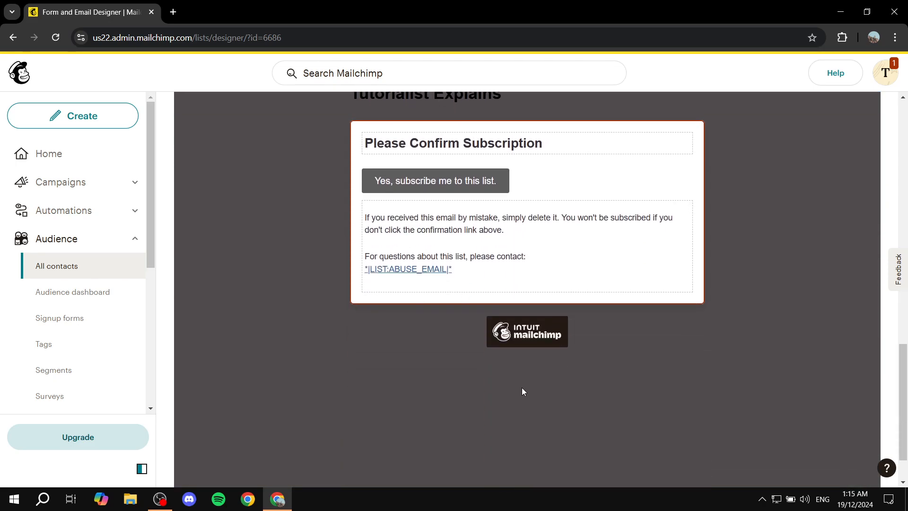
scroll(446, 357, up, 4)
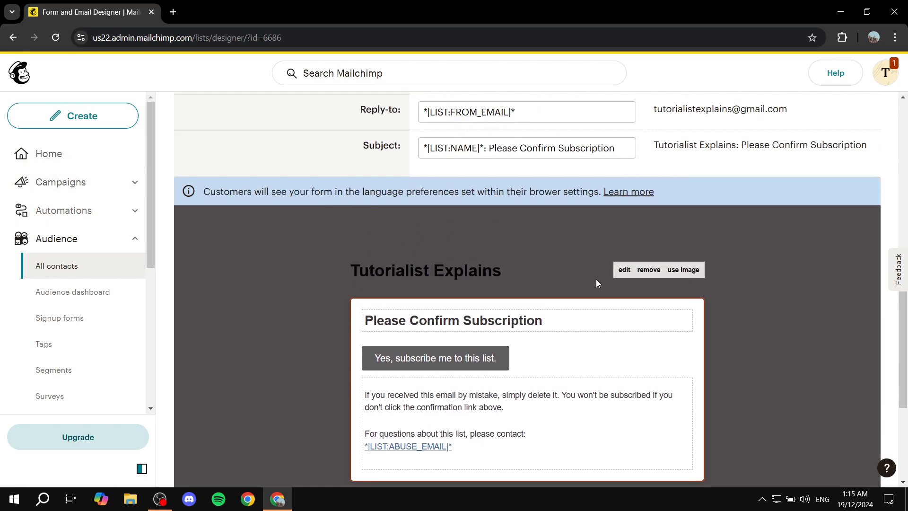
scroll(615, 279, up, 10)
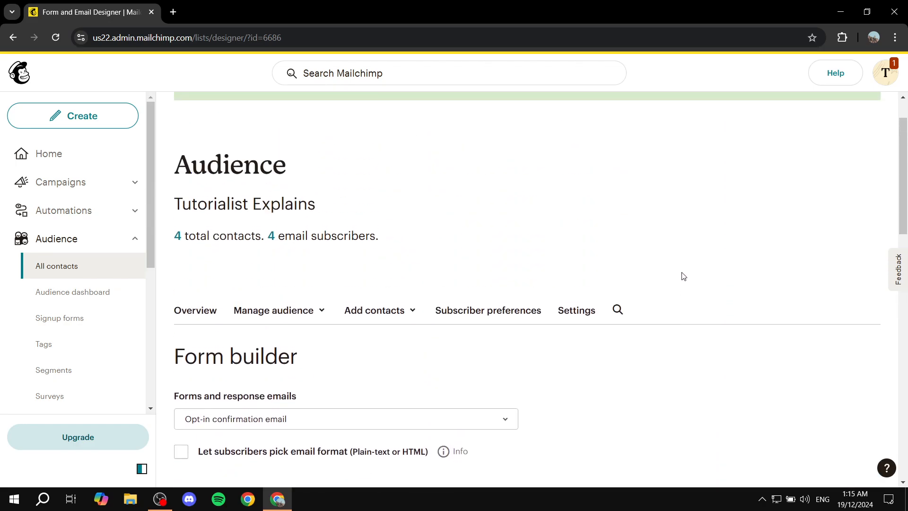